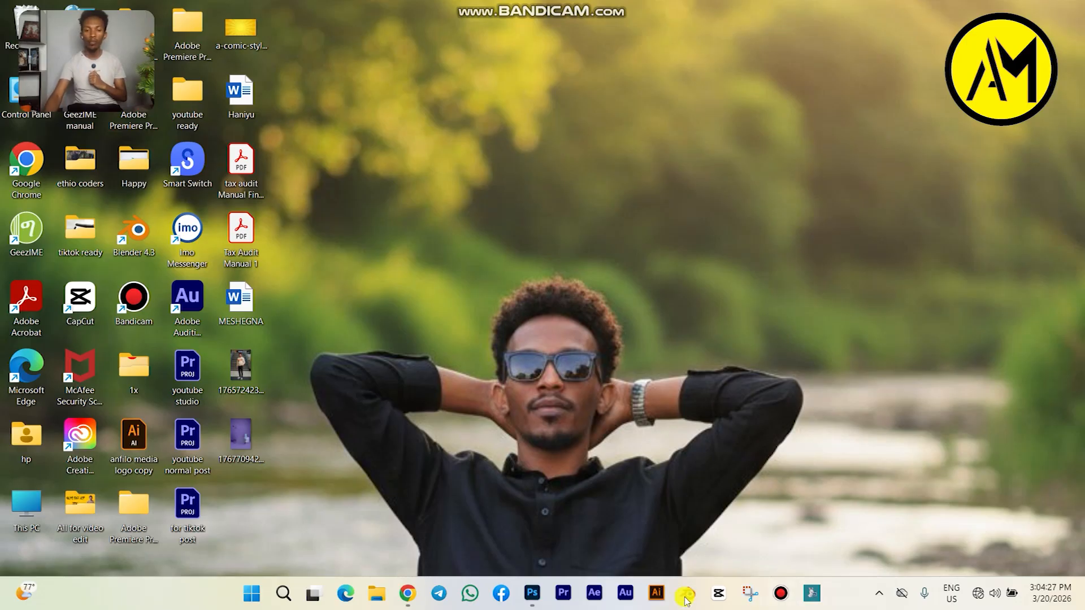
# Step: Switch to Photoshop and open the photo 1765724238418.jpg from the Desktop folder
pyautogui.click(531, 588)
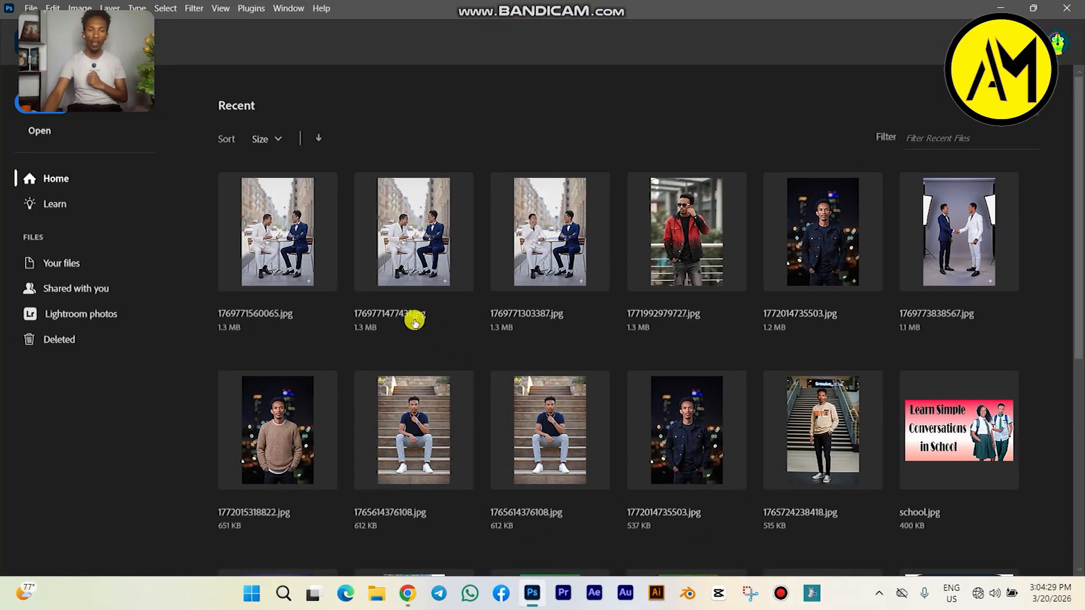
pyautogui.moveTo(123, 28); pyautogui.dragTo(625, 67)
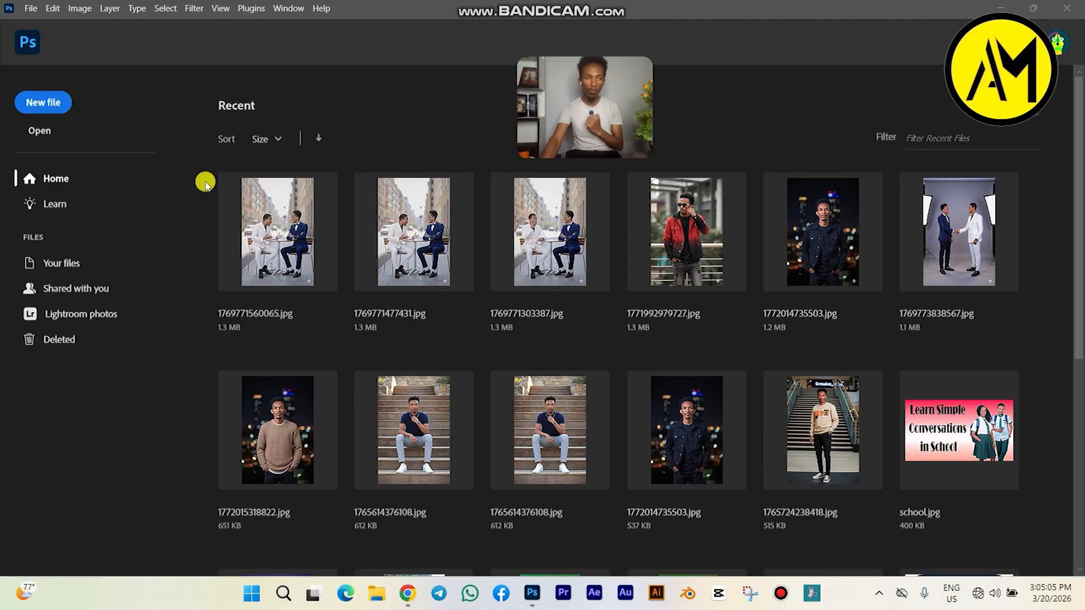
pyautogui.click(38, 132)
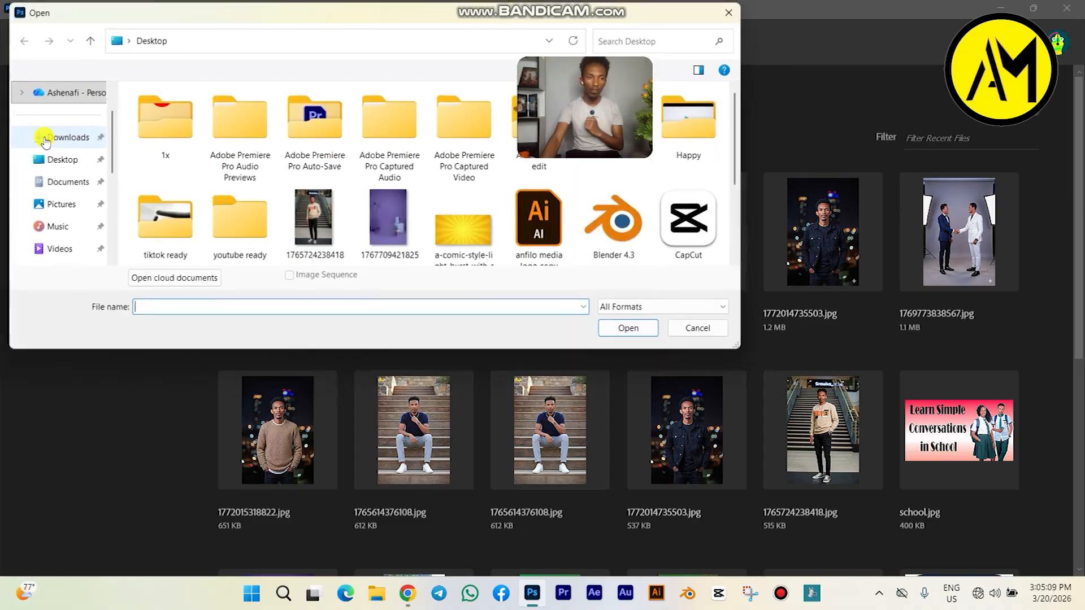
pyautogui.click(322, 263)
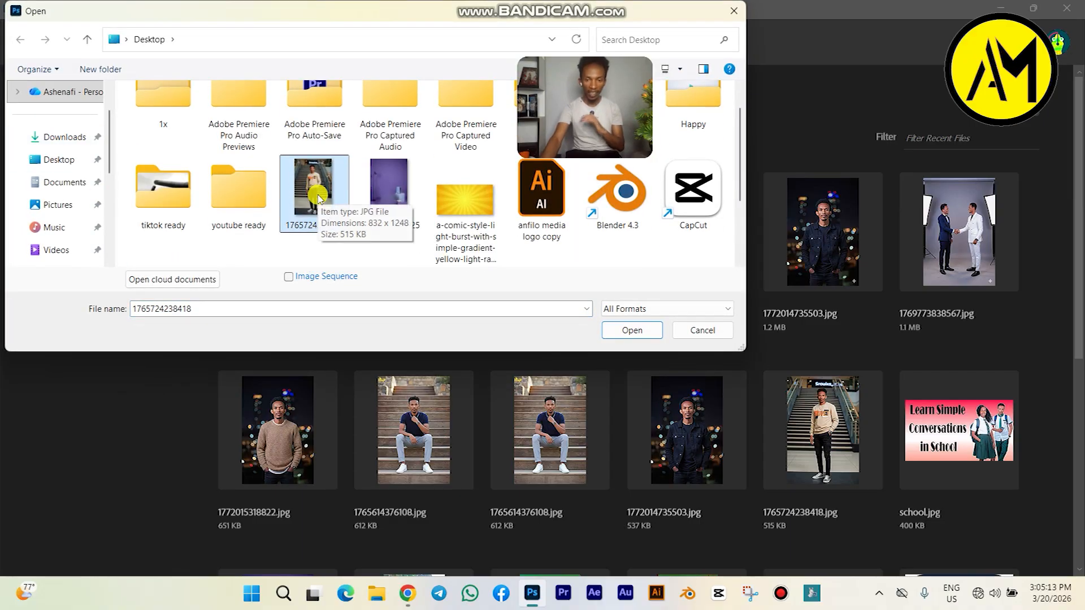
pyautogui.click(631, 331)
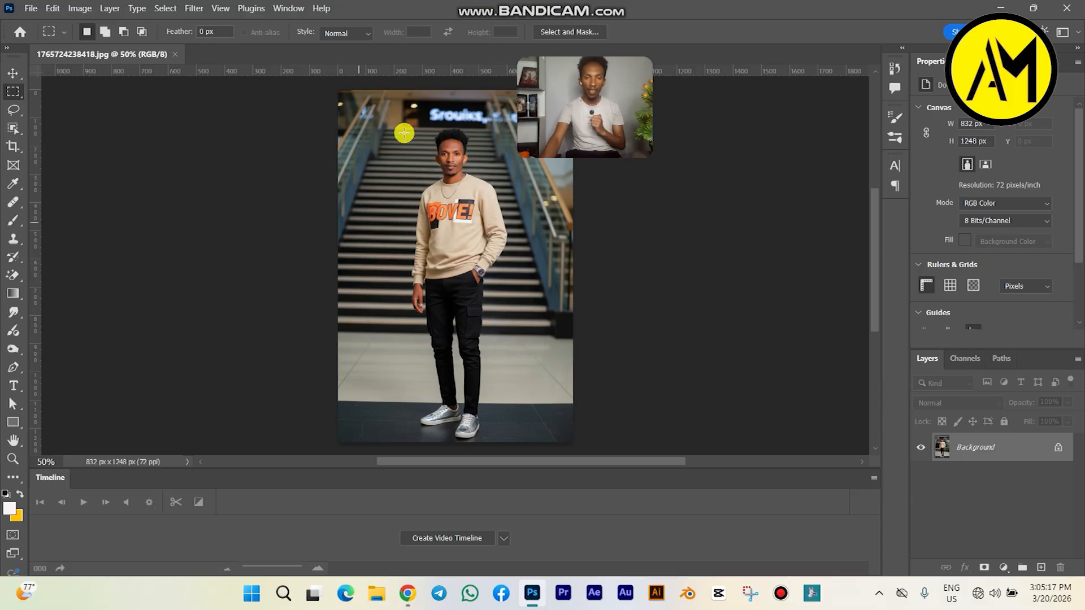
pyautogui.moveTo(623, 66); pyautogui.dragTo(837, 14)
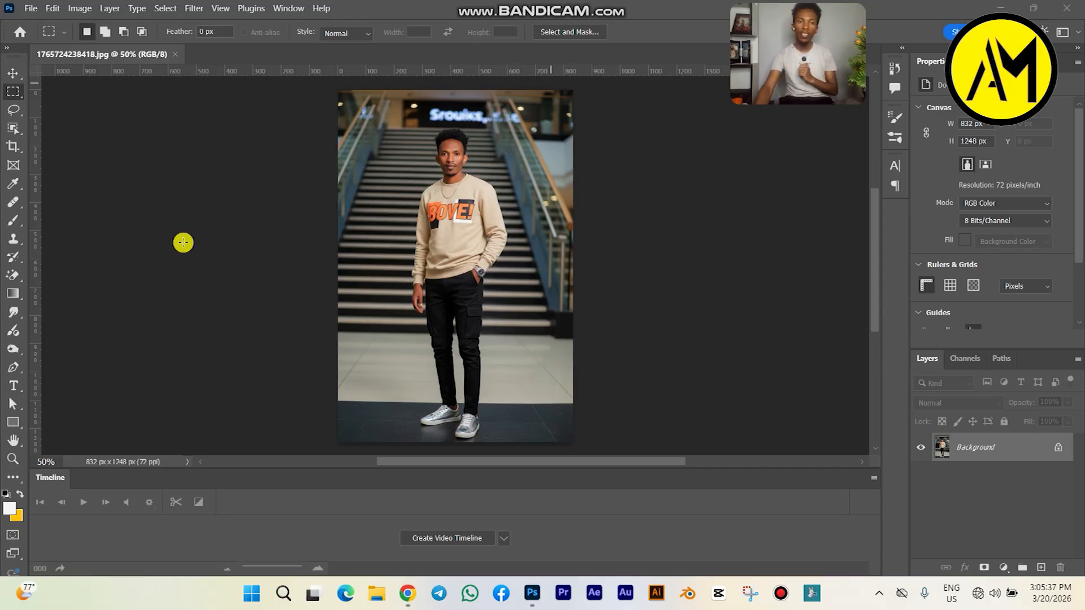
# Step: Select the man with the Object Selection tool's Select Subject, accept the Select and Mask defaults, and mask out the staircase background
pyautogui.click(18, 128)
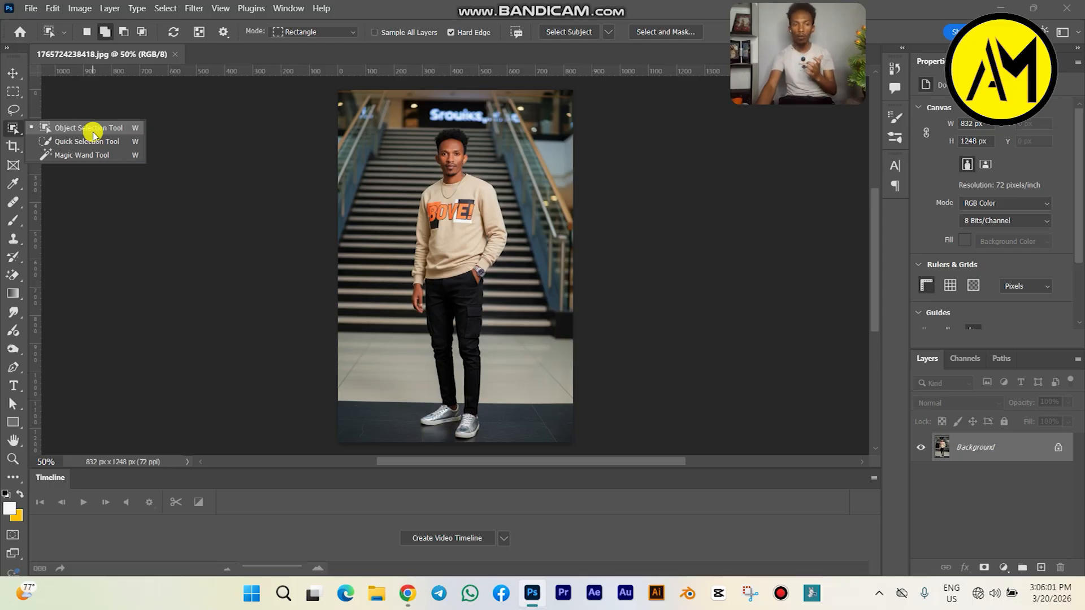
pyautogui.click(135, 130)
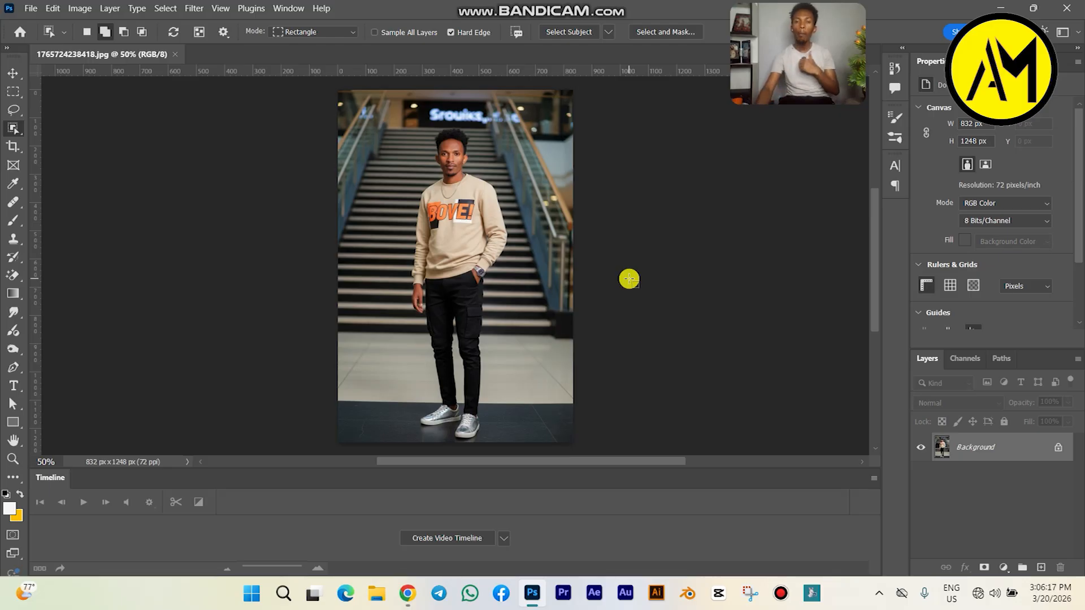
pyautogui.click(579, 32)
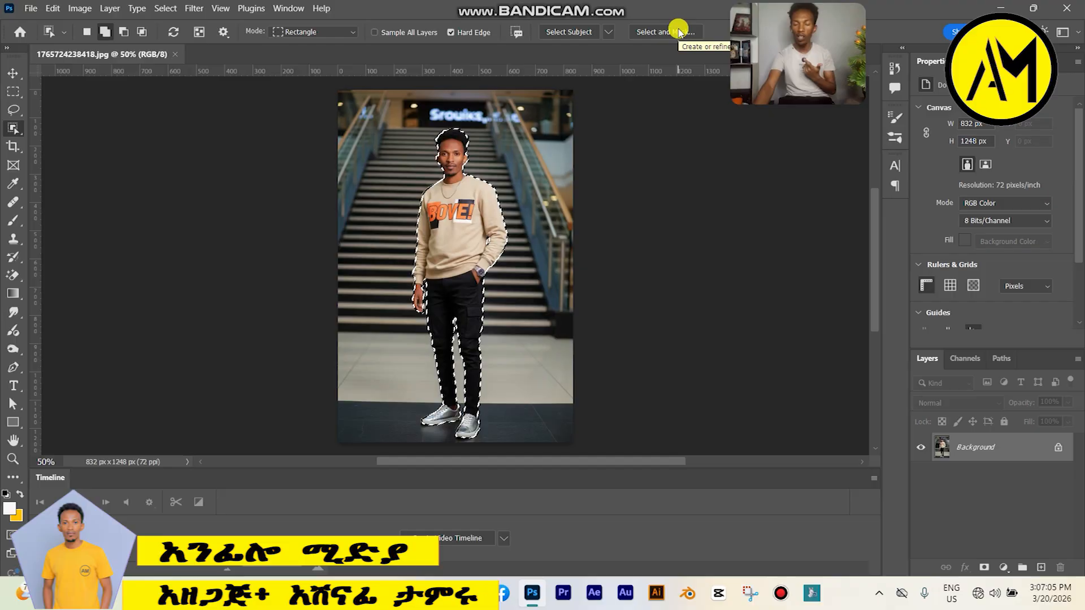
pyautogui.click(678, 31)
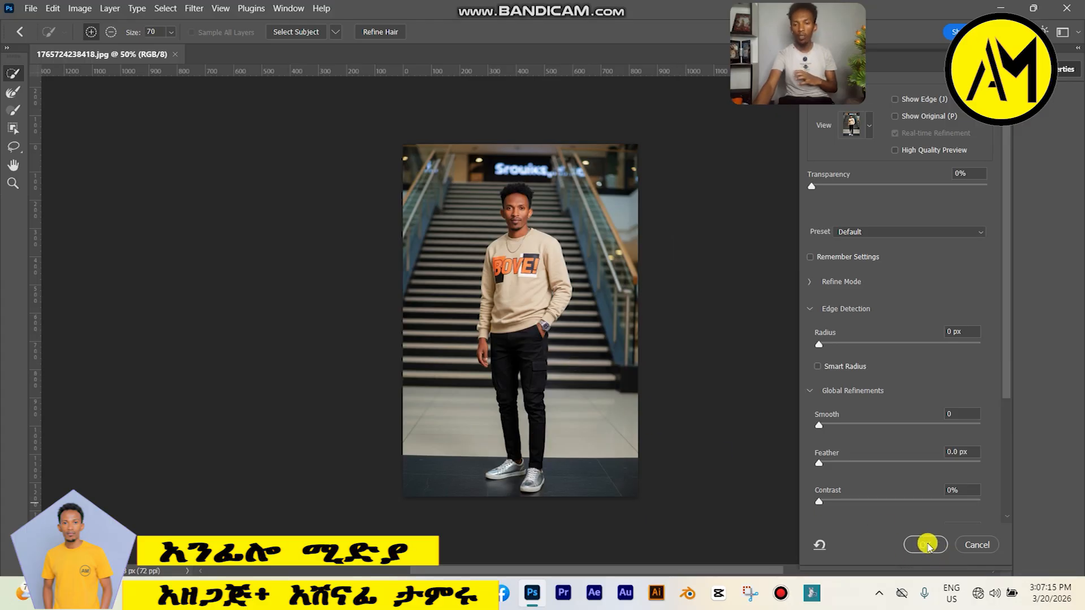
pyautogui.click(925, 545)
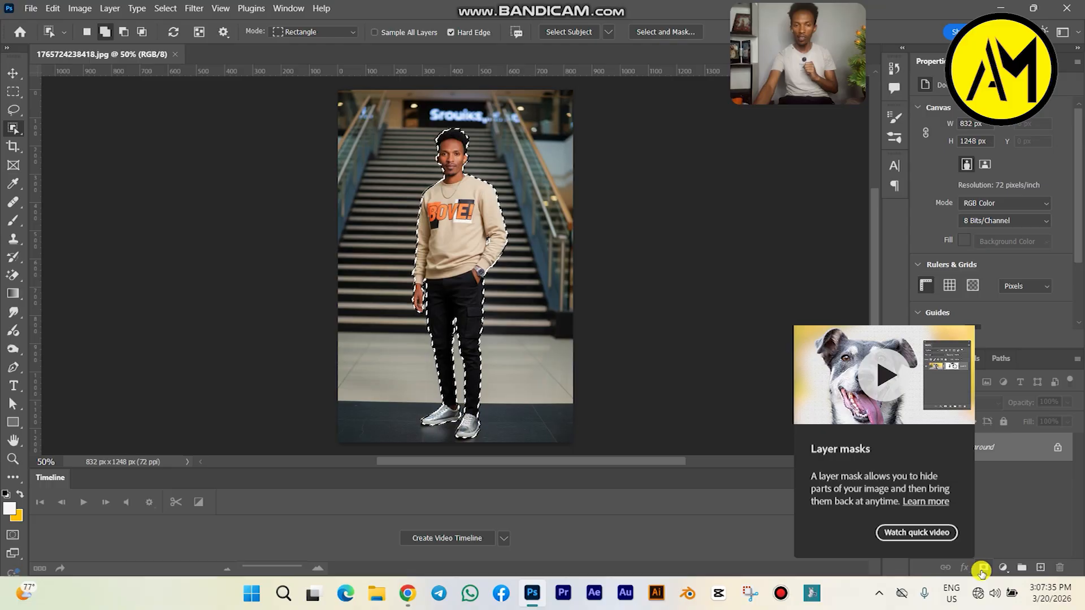
pyautogui.click(982, 571)
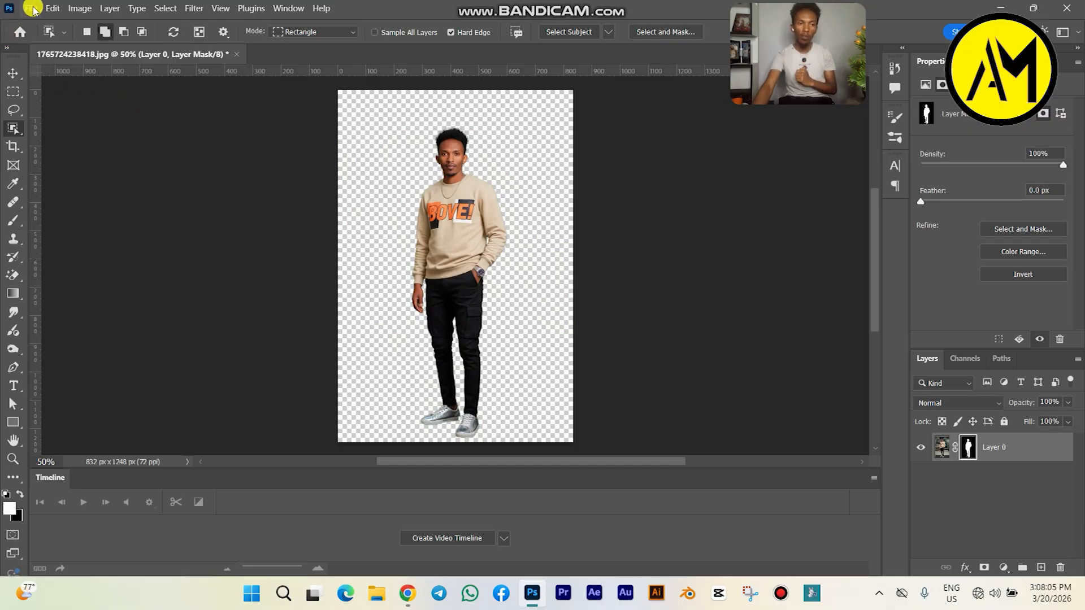
# Step: Open the purple studio background image 1767709421825.jpg from the Desktop folder as a second document
pyautogui.click(31, 8)
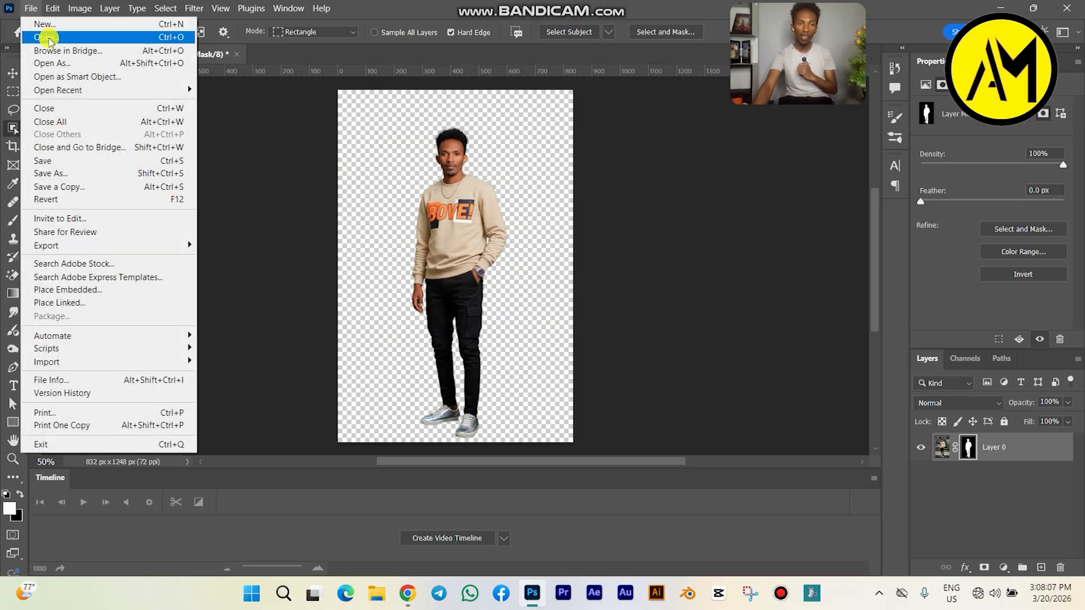
pyautogui.click(47, 37)
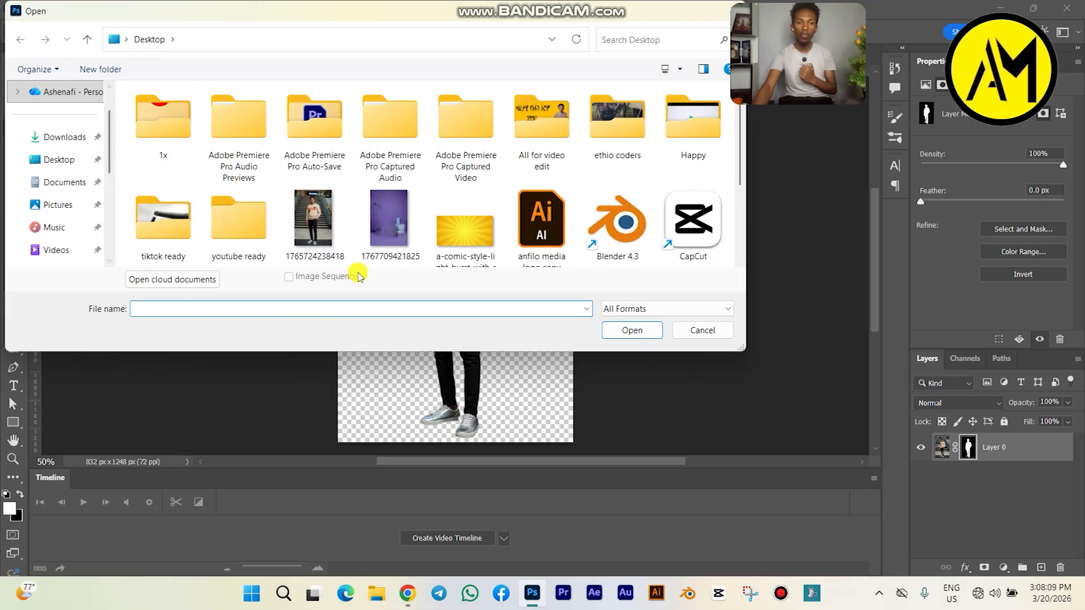
pyautogui.click(399, 229)
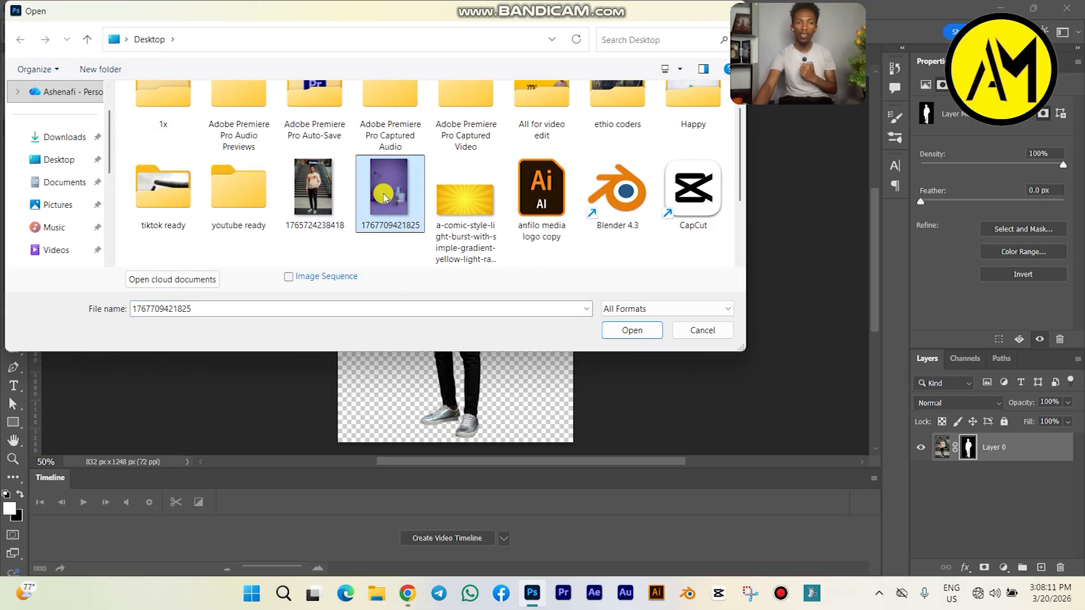
pyautogui.click(642, 333)
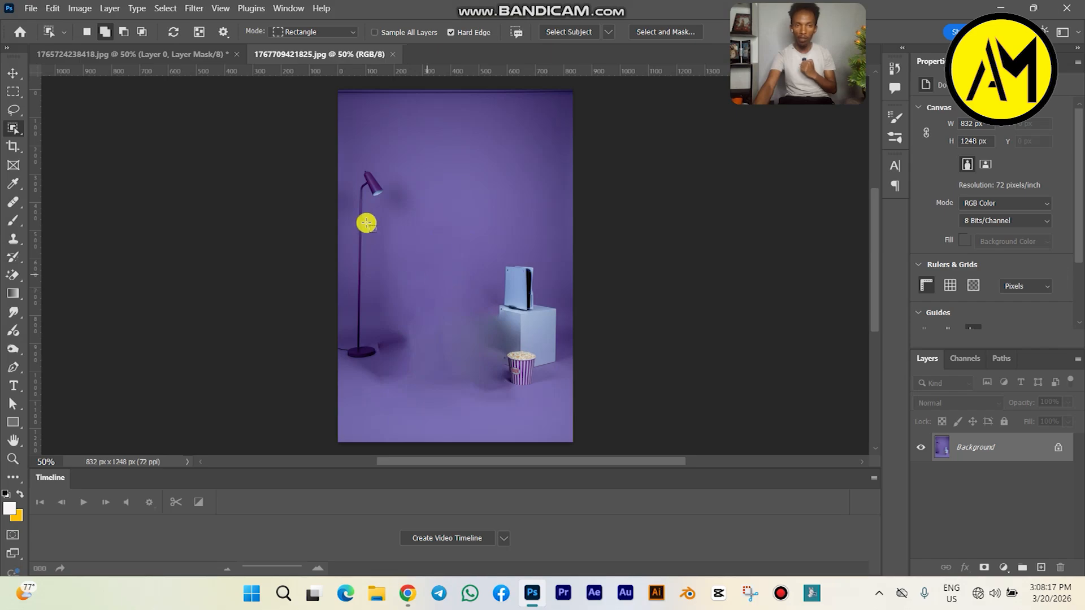
# Step: Move the masked man from his document into the purple studio image, filling the canvas at 100% scale, and commit the transform
pyautogui.click(170, 54)
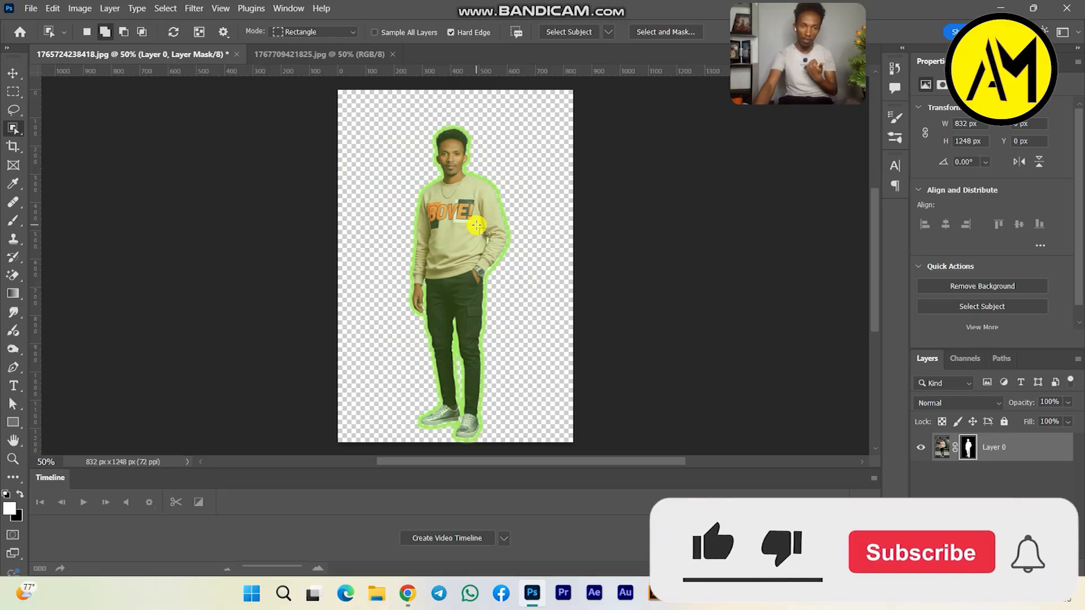
pyautogui.click(12, 74)
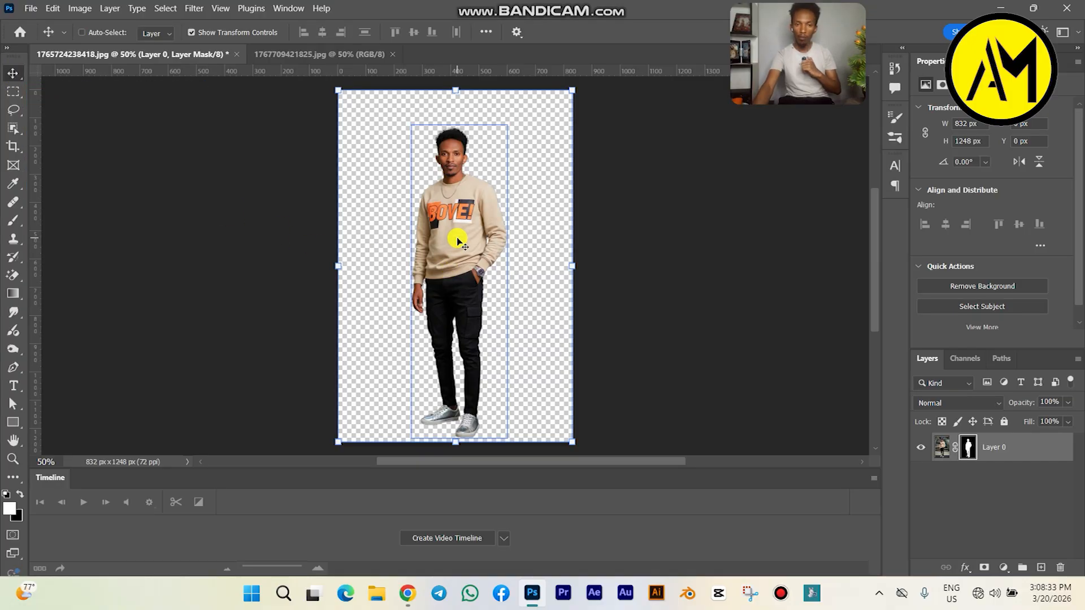
pyautogui.moveTo(458, 240)
pyautogui.mouseDown()
pyautogui.moveTo(376, 235)
pyautogui.moveTo(285, 182)
pyautogui.moveTo(317, 87)
pyautogui.moveTo(314, 54)
pyautogui.moveTo(363, 111)
pyautogui.moveTo(428, 275)
pyautogui.moveTo(457, 272)
pyautogui.moveTo(450, 242)
pyautogui.mouseUp()
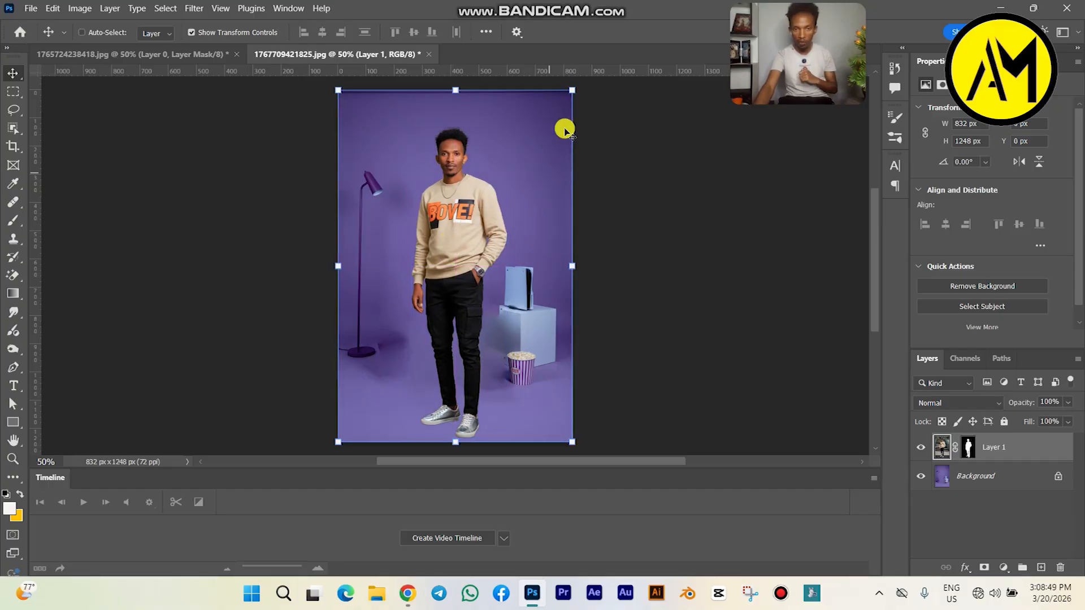
pyautogui.moveTo(571, 101)
pyautogui.mouseDown()
pyautogui.moveTo(533, 245)
pyautogui.moveTo(532, 151)
pyautogui.moveTo(554, 99)
pyautogui.moveTo(550, 211)
pyautogui.moveTo(567, 92)
pyautogui.mouseUp()
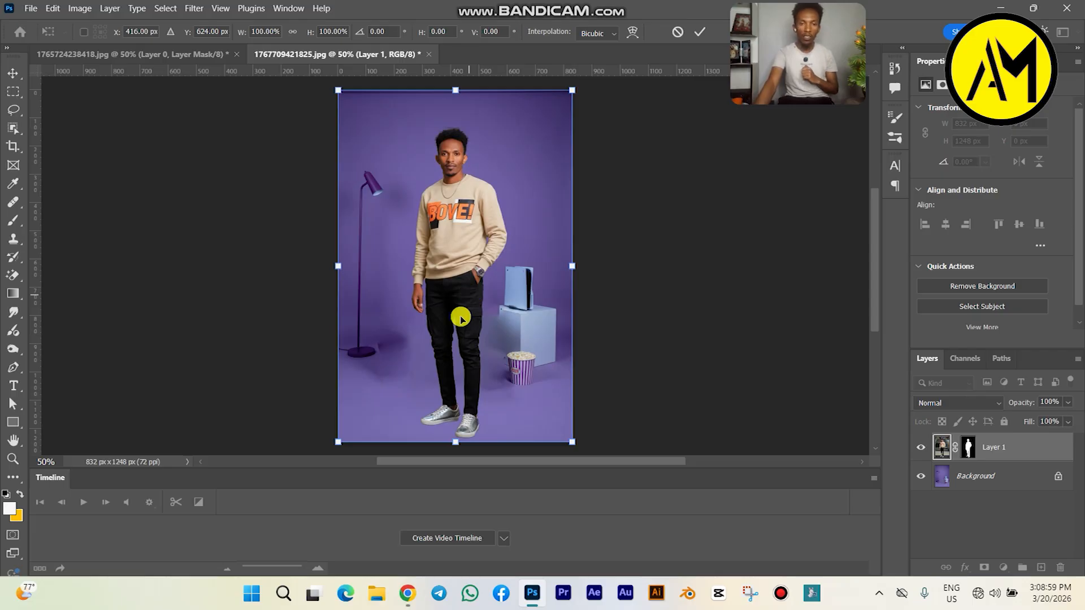
pyautogui.click(699, 32)
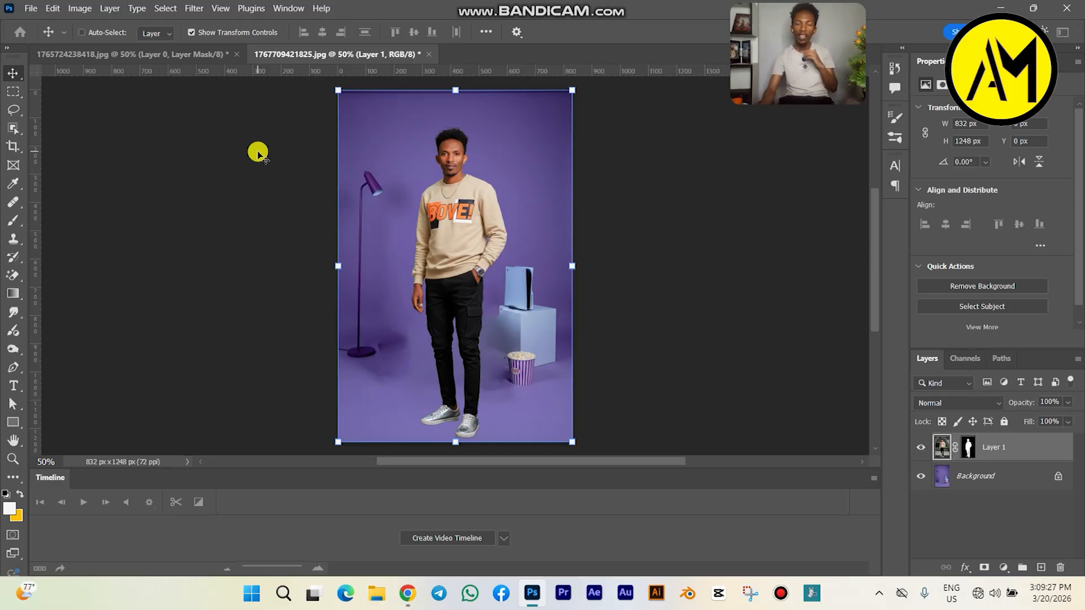
# Step: Apply a Match Color adjustment with Neutralize enabled to the man's layer
pyautogui.click(52, 8)
pyautogui.click(52, 8)
pyautogui.click(74, 9)
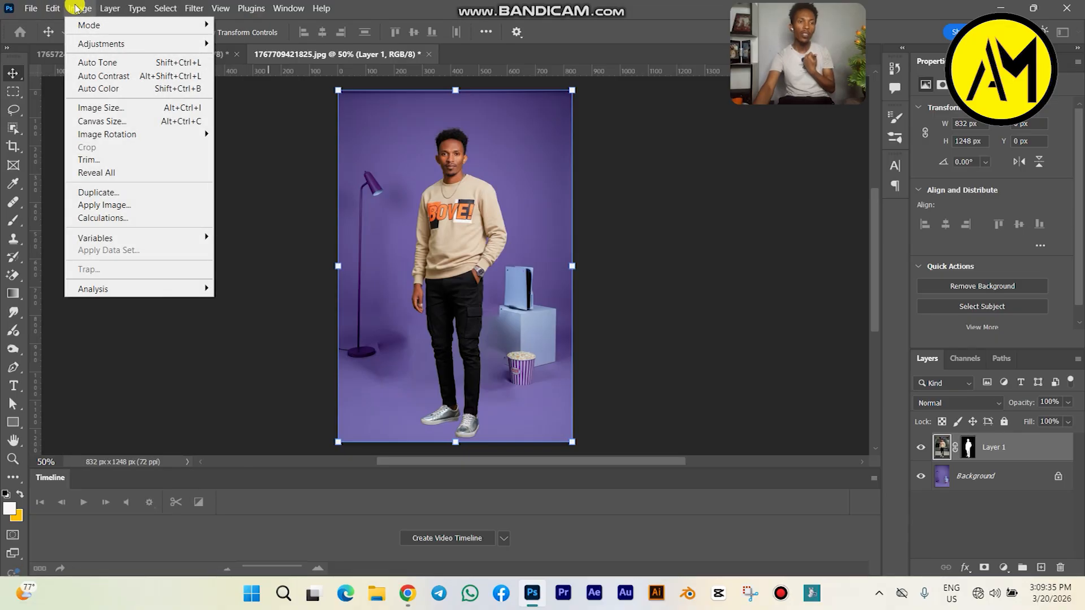
pyautogui.moveTo(105, 47)
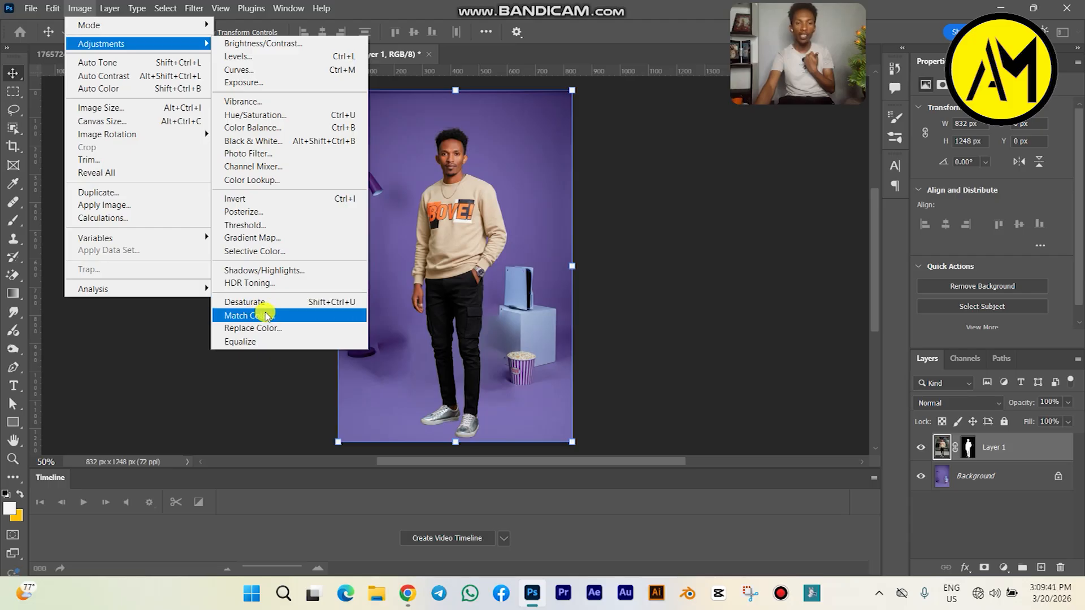
pyautogui.click(264, 316)
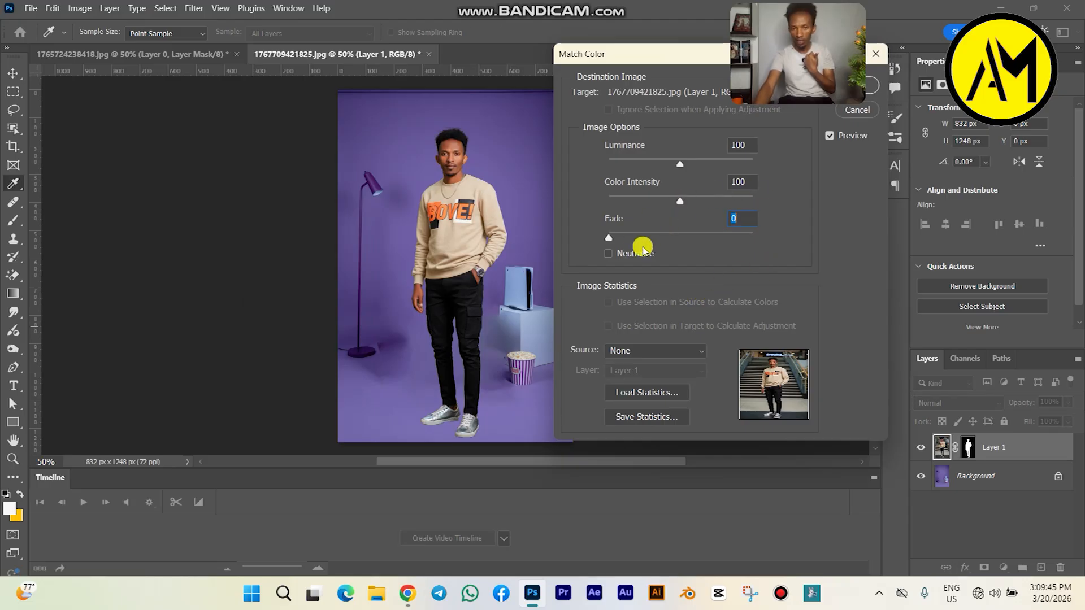
pyautogui.click(609, 254)
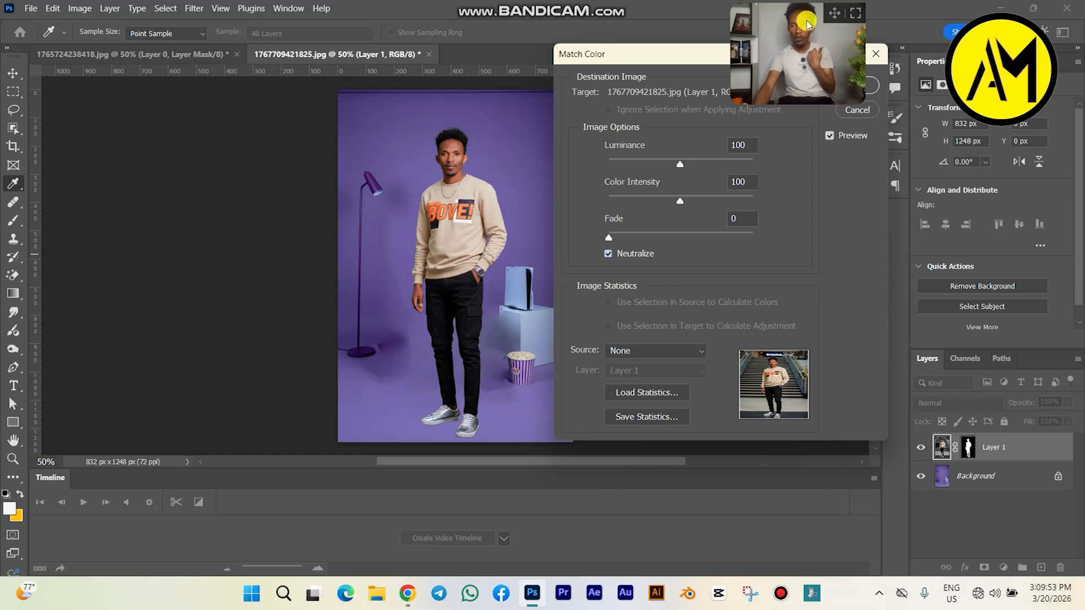
pyautogui.moveTo(807, 23); pyautogui.dragTo(479, 10)
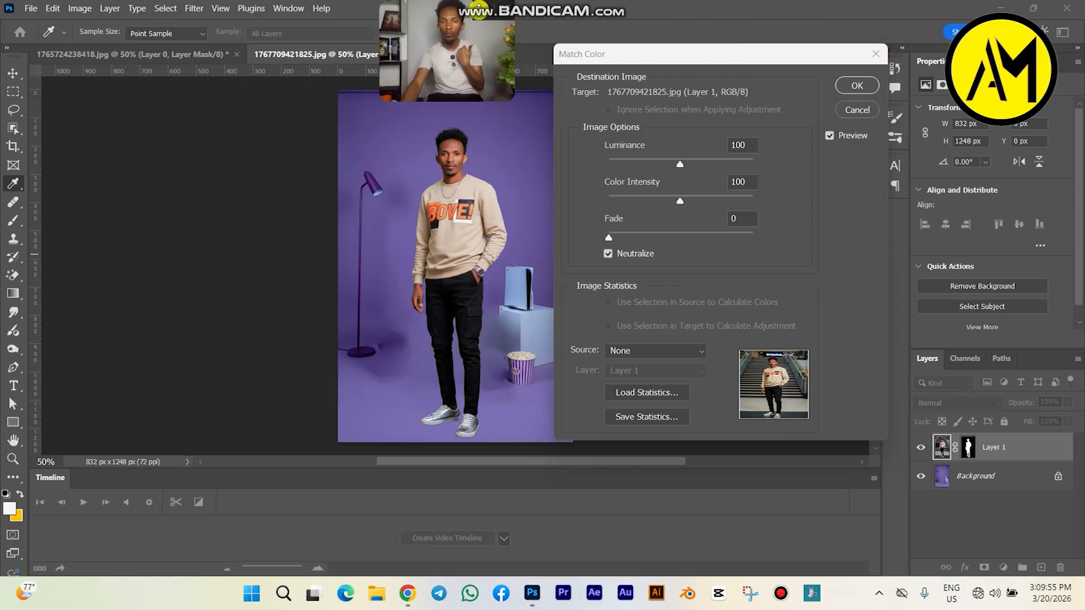
pyautogui.click(857, 86)
pyautogui.click(858, 86)
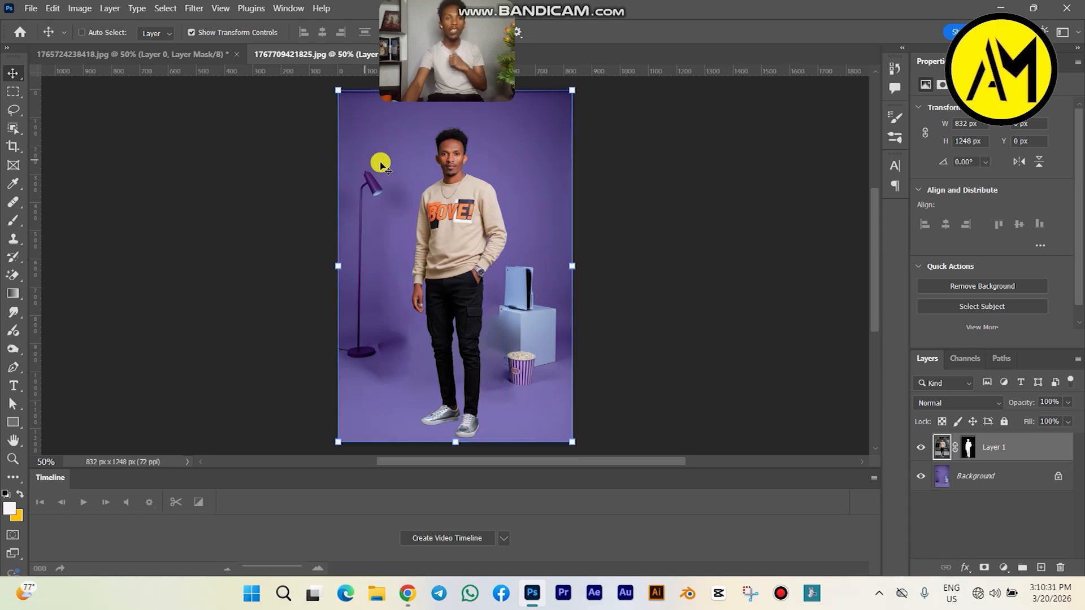
# Step: Set up an Export As of the composite in JPG format with quality 7
pyautogui.click(28, 8)
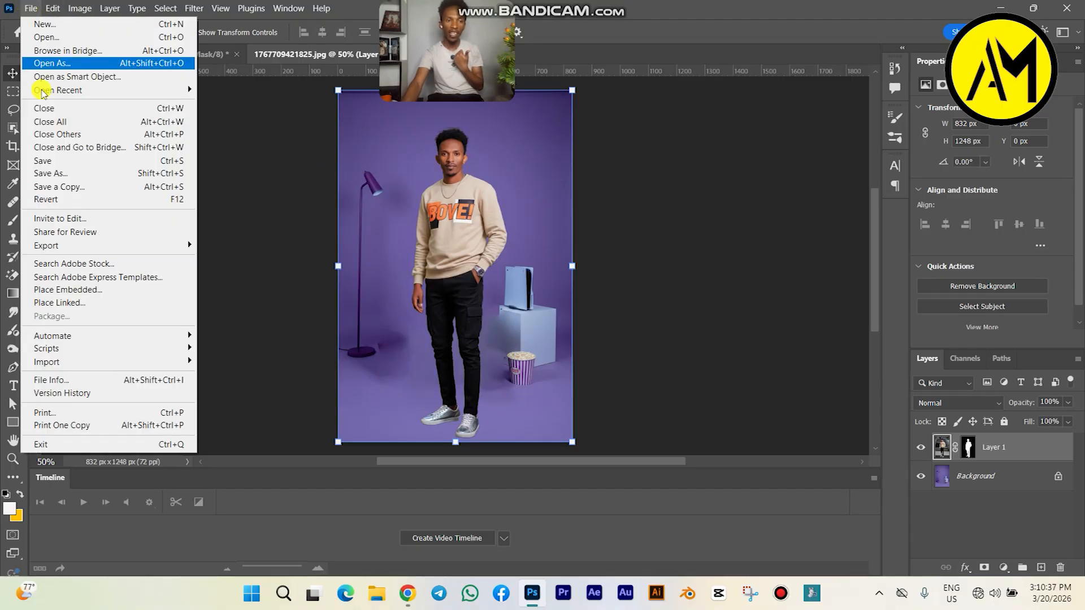
pyautogui.moveTo(61, 250)
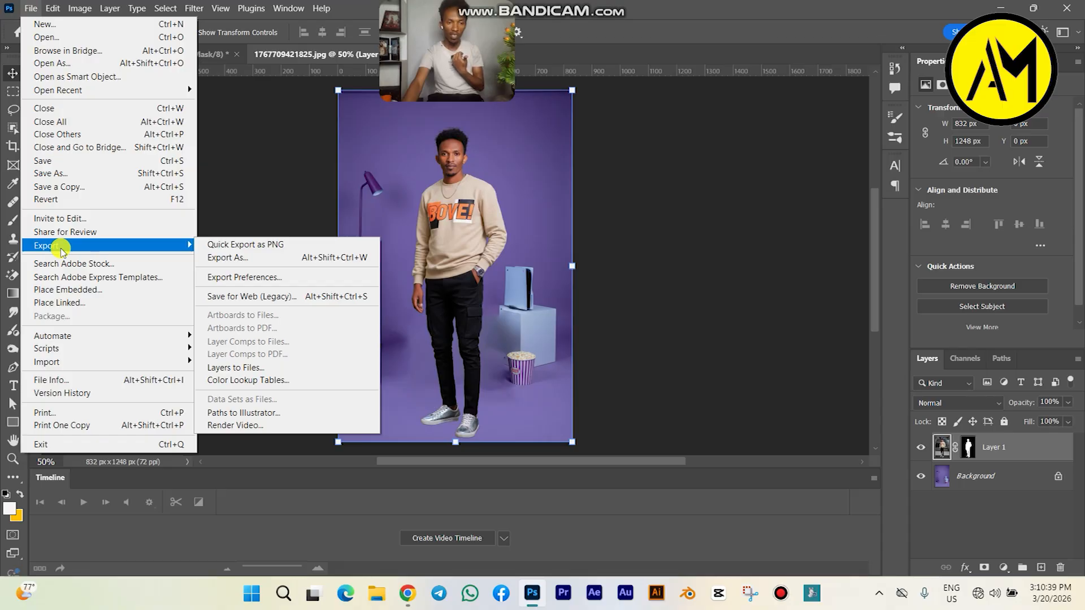
pyautogui.click(238, 260)
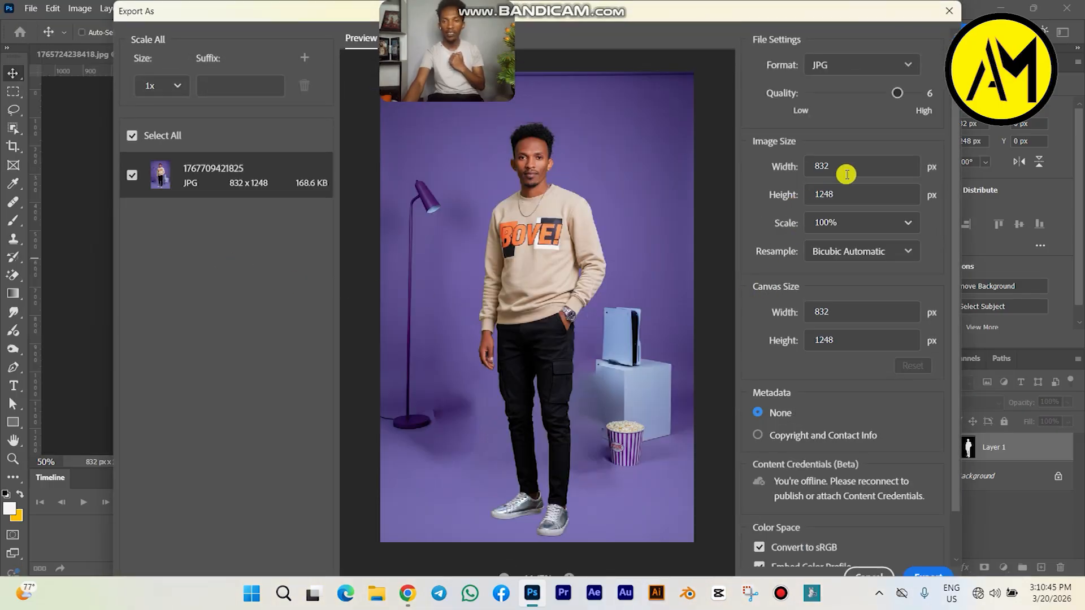
pyautogui.click(909, 66)
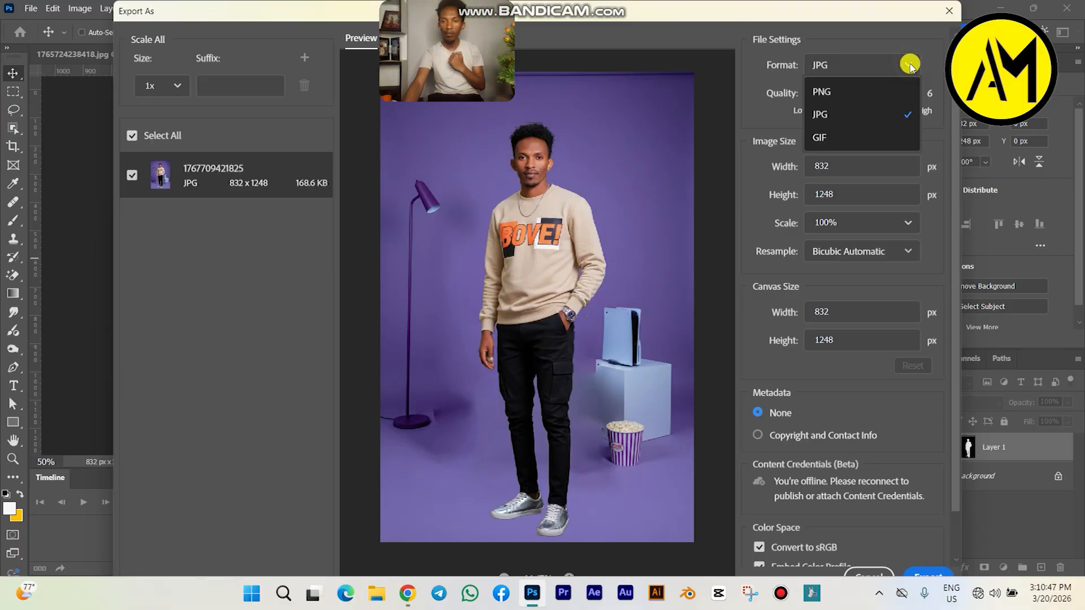
pyautogui.click(821, 118)
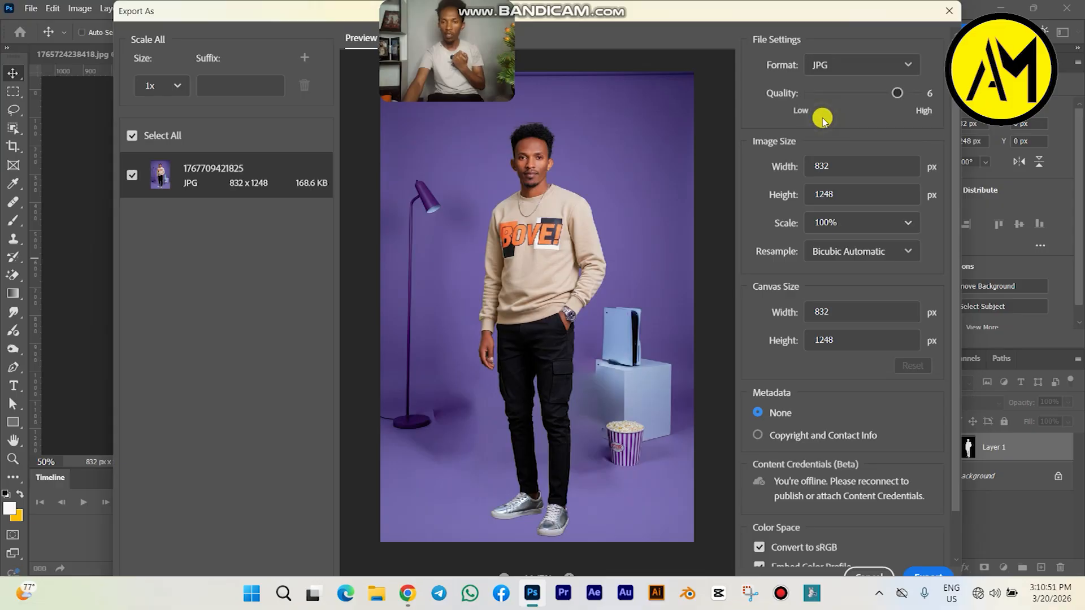
pyautogui.moveTo(900, 92); pyautogui.dragTo(915, 93)
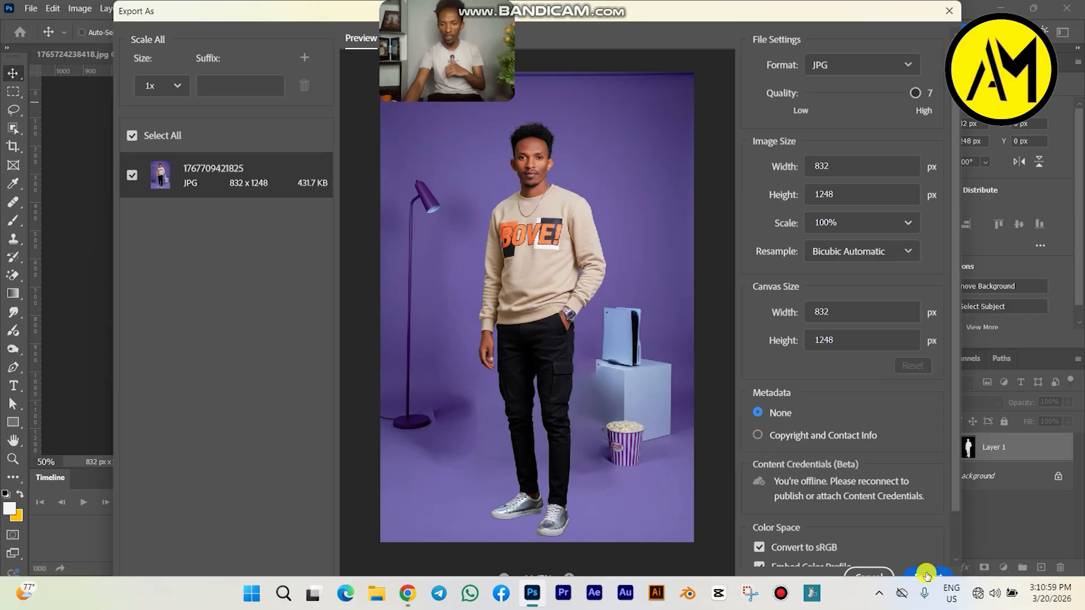
# Step: Export the composite to the Desktop folder under the file name "ashu"
pyautogui.click(930, 576)
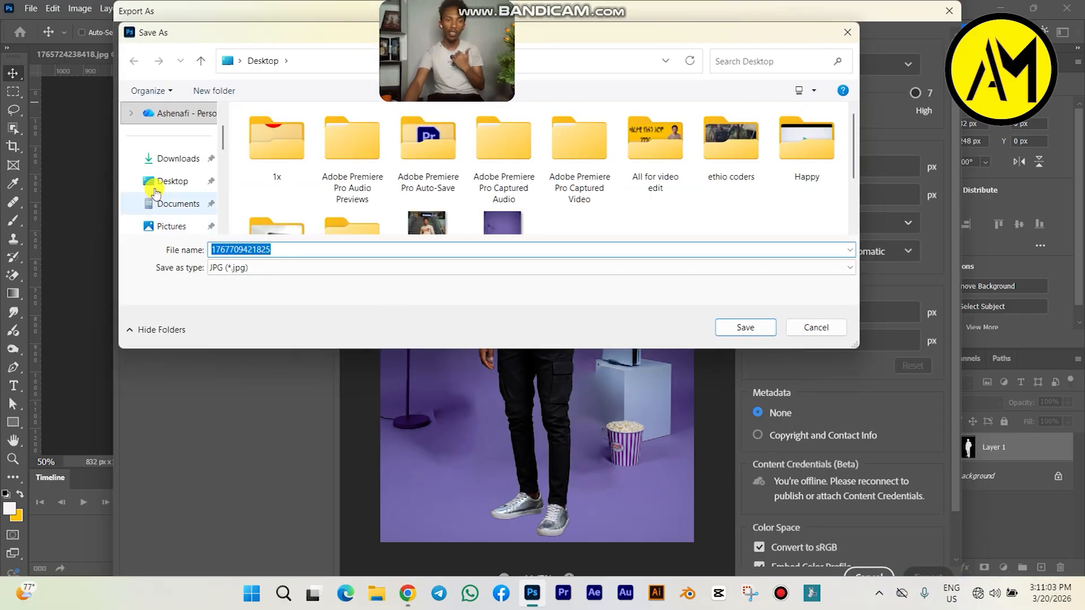
pyautogui.click(164, 185)
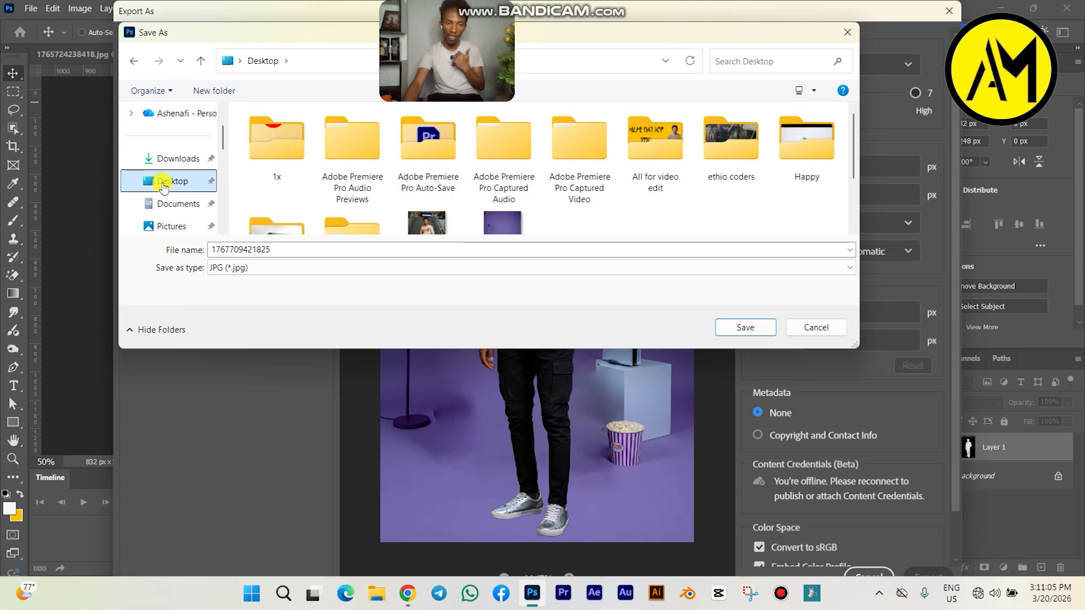
pyautogui.moveTo(280, 247); pyautogui.dragTo(199, 255)
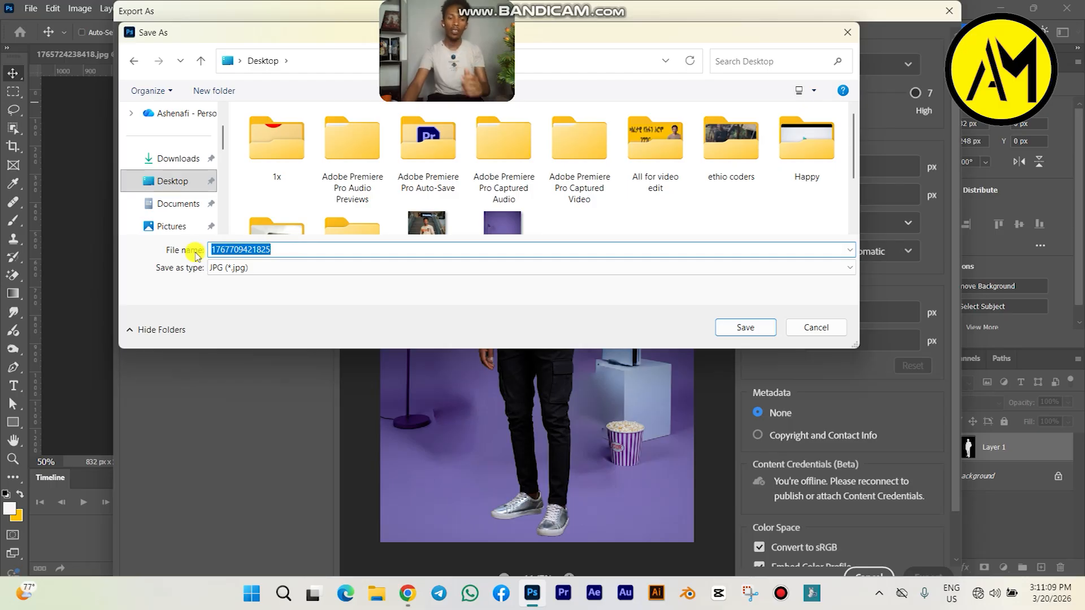
pyautogui.write('ashu')
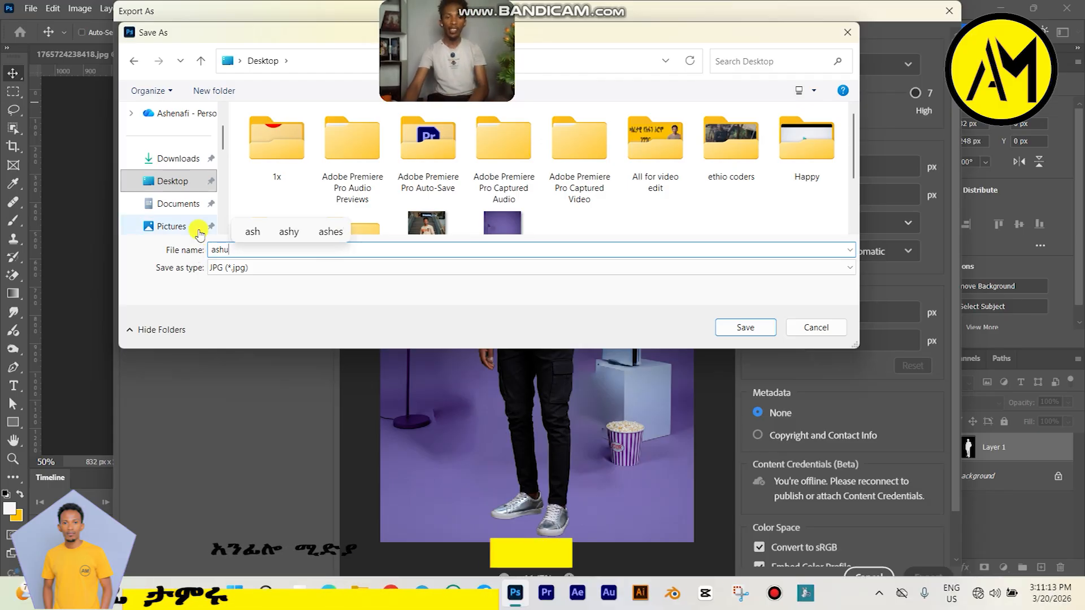
pyautogui.click(749, 334)
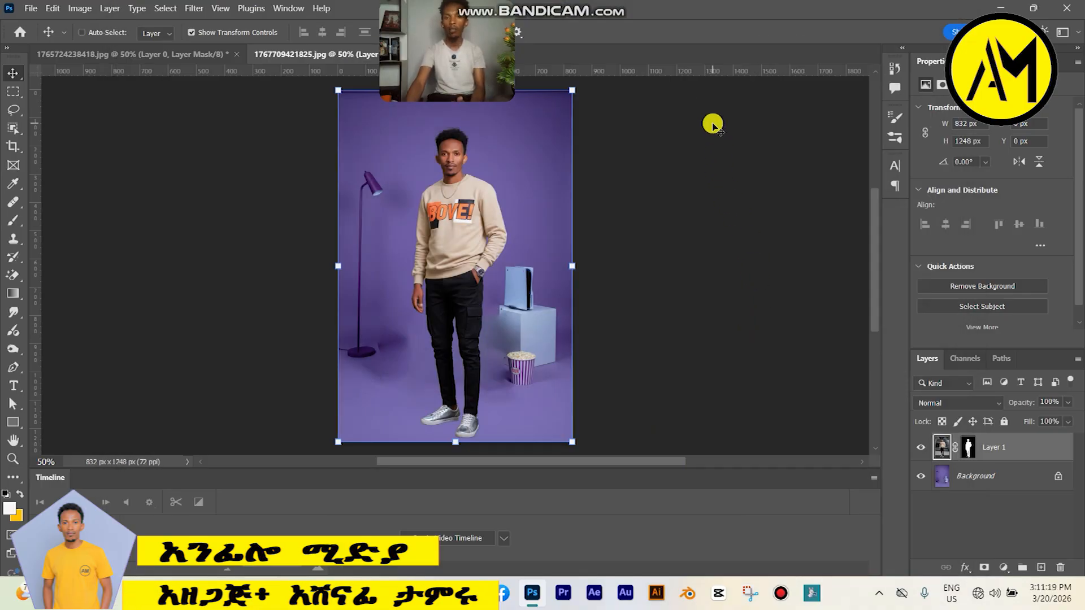
# Step: Minimize Photoshop and open the exported ashu image from the desktop to check it
pyautogui.click(994, 6)
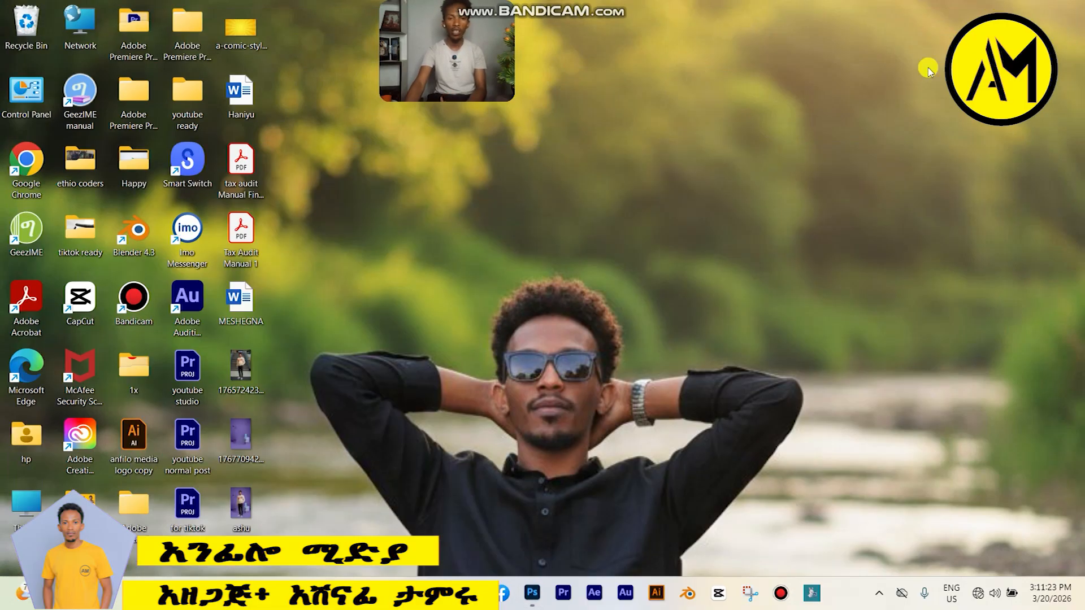
pyautogui.doubleClick(254, 510)
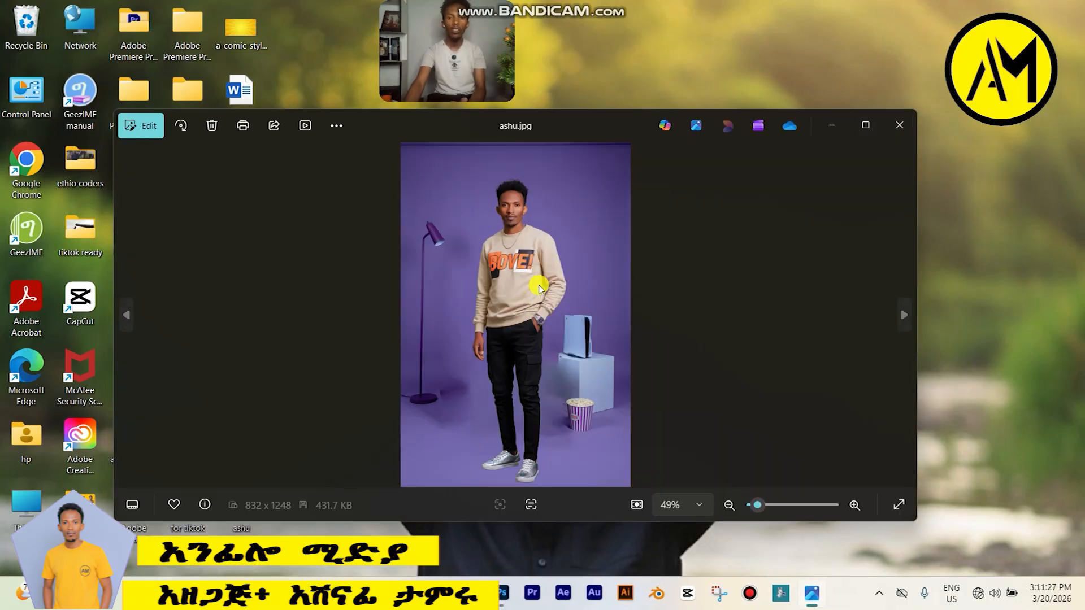